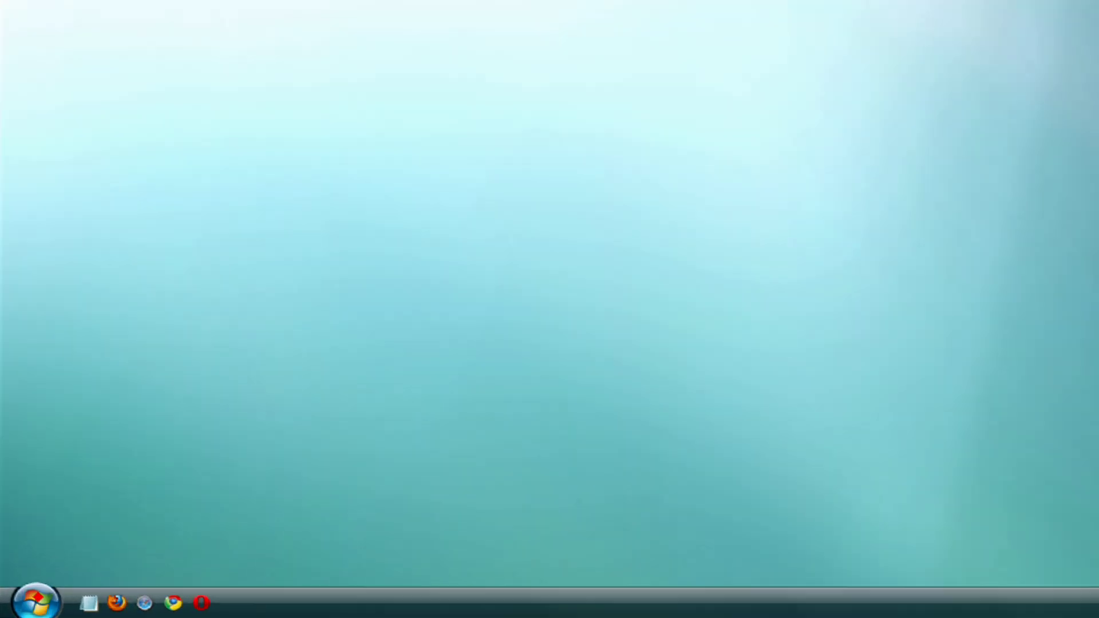
- Open the Start menu to search for Windows Media Center
key("super")
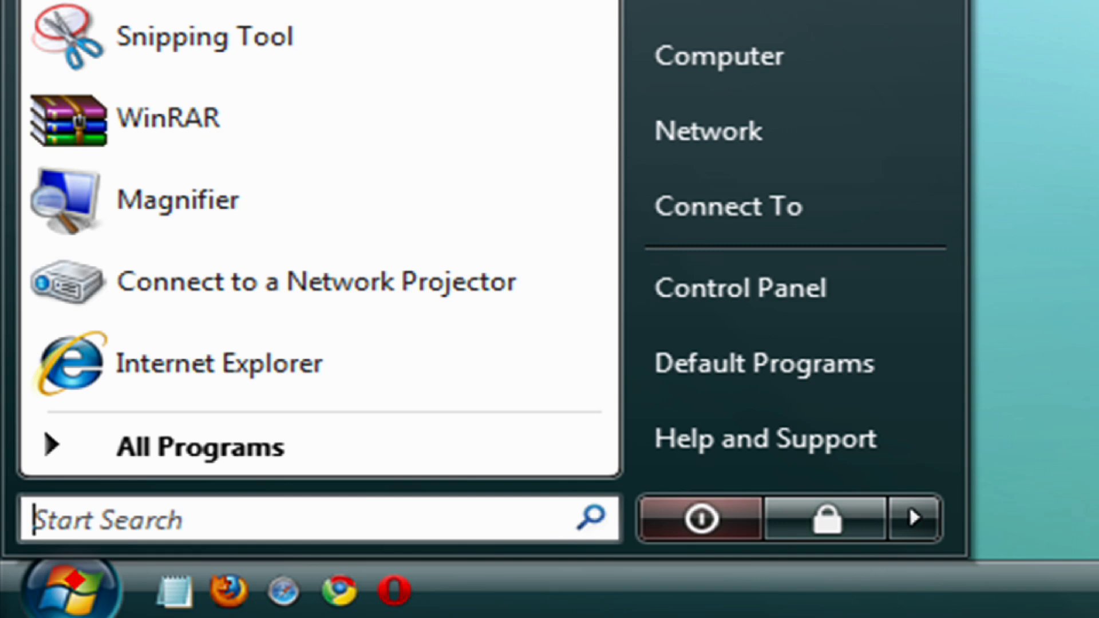
type("media c")
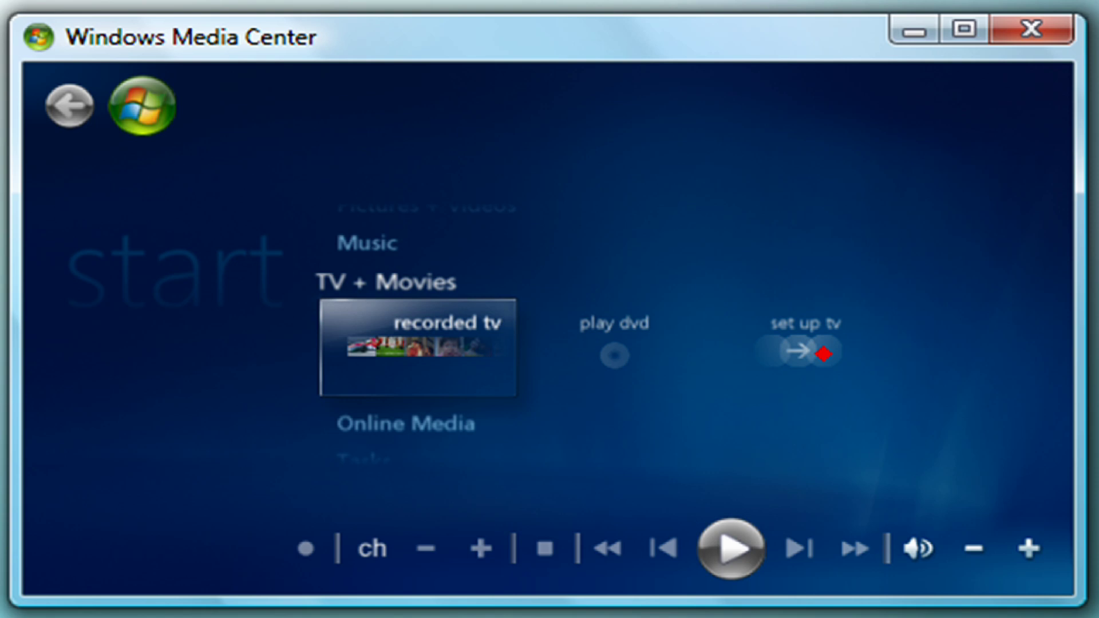
- Switch the start screen to Music, showing music library, play all, radio and search
left_click(352, 243)
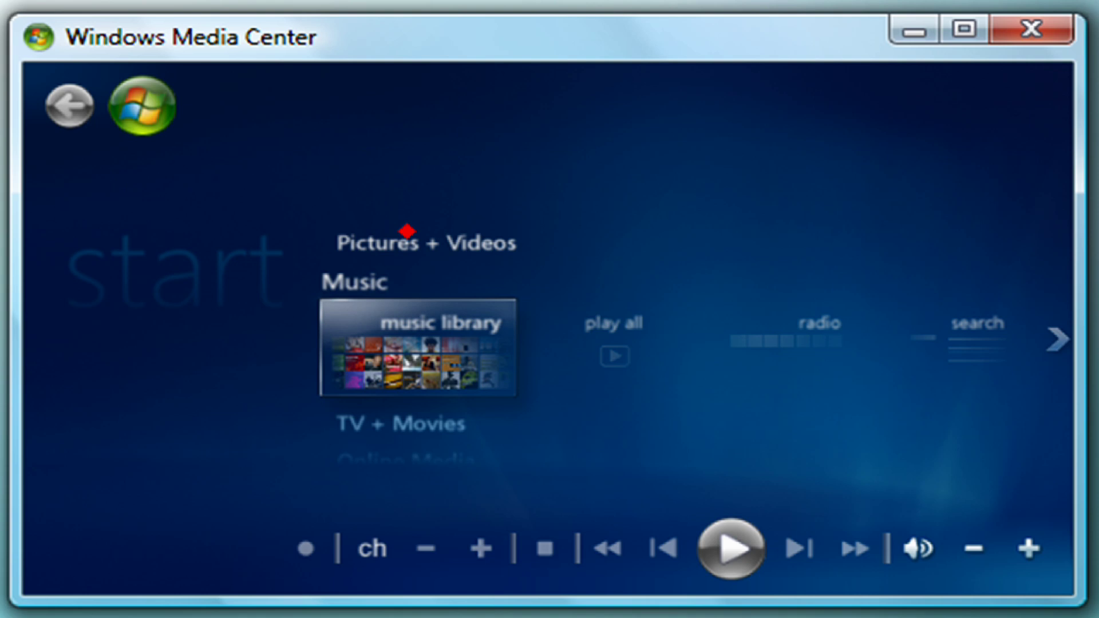
- Move to Pictures + Videos, showing picture library, play all and video library
left_click(405, 243)
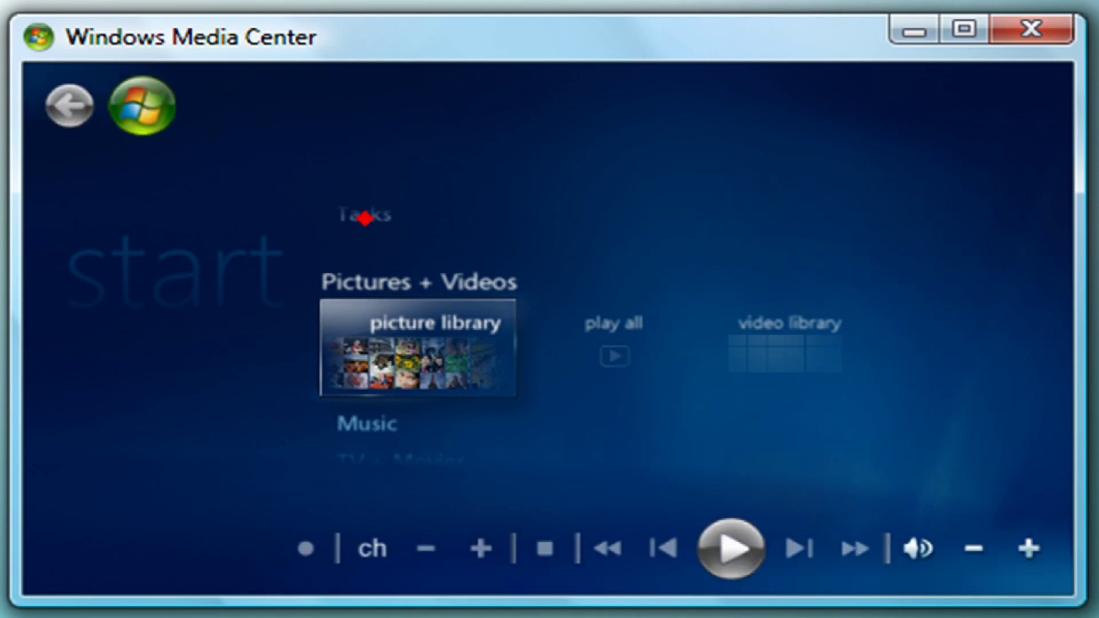
- Browse the Tasks category, then move on to Online Media's program library
left_click(368, 212)
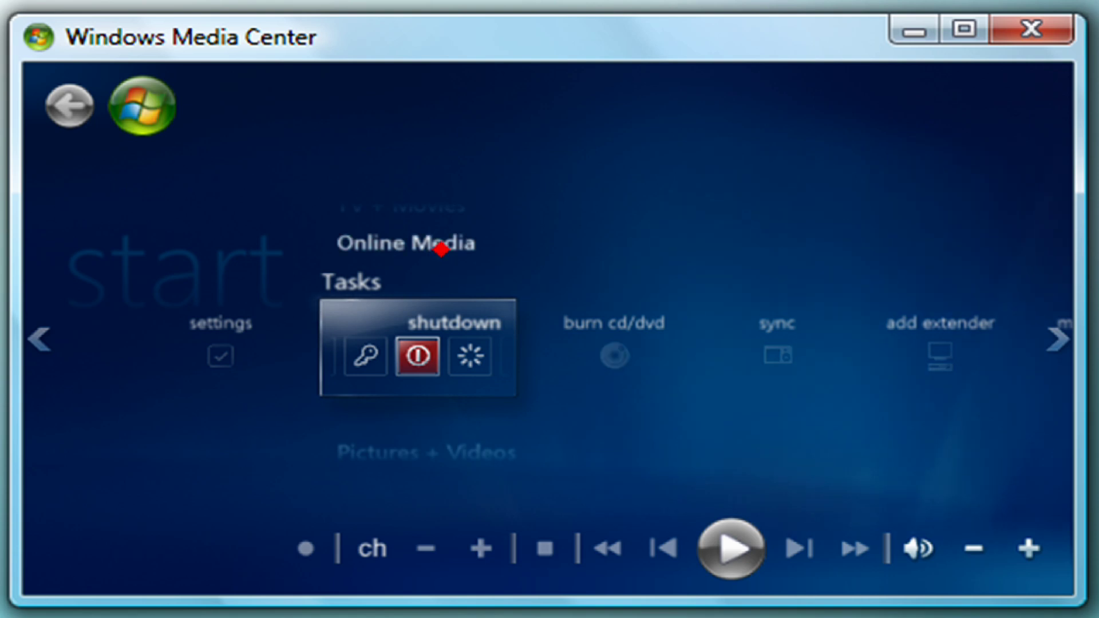
left_click(443, 248)
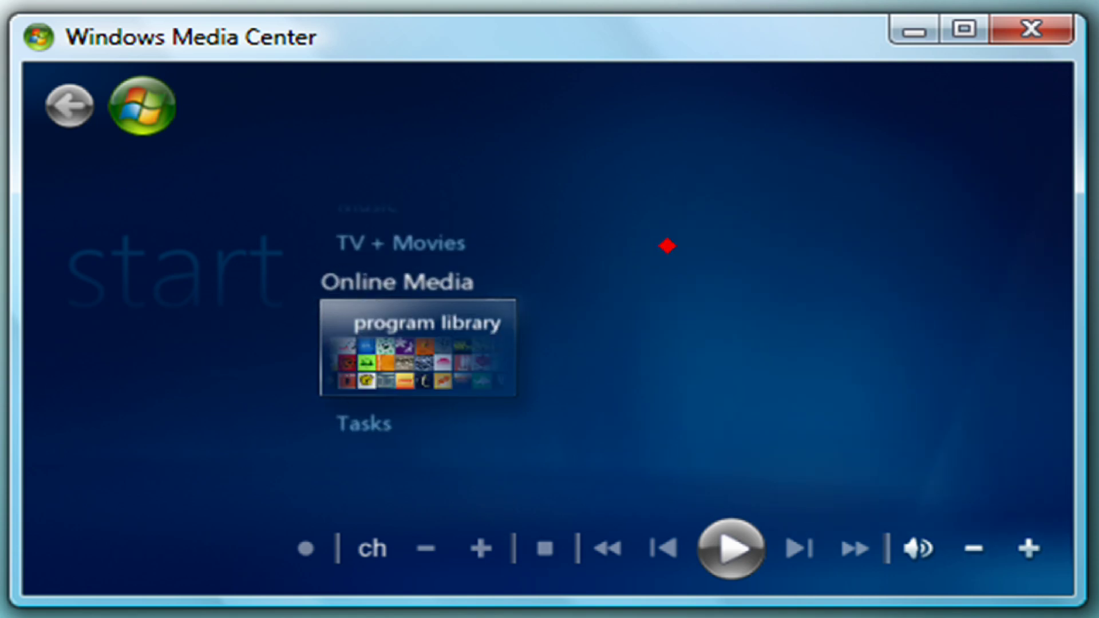